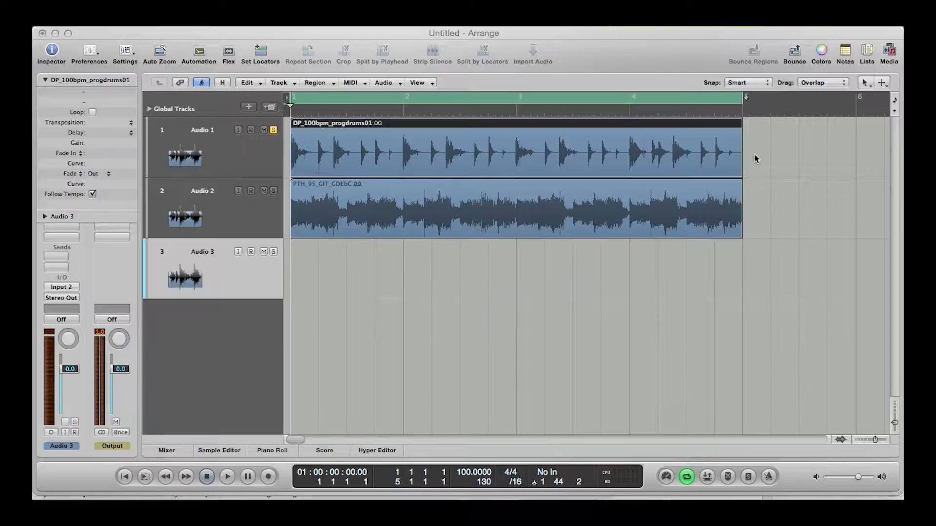
Split the drum region on Audio 1 at bars 2, 3 and 4 with the Scissors Tool.
{"action": "left_click", "coordinate": [864, 83]}
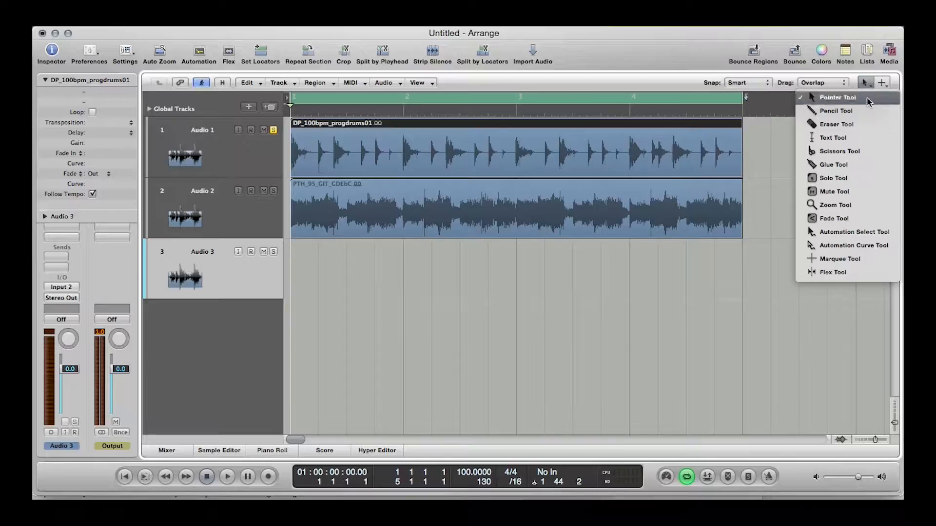
{"action": "left_click", "coordinate": [865, 152]}
{"action": "left_click_drag", "start_coordinate": [406, 152], "coordinate": [438, 172]}
{"action": "left_click", "coordinate": [517, 163]}
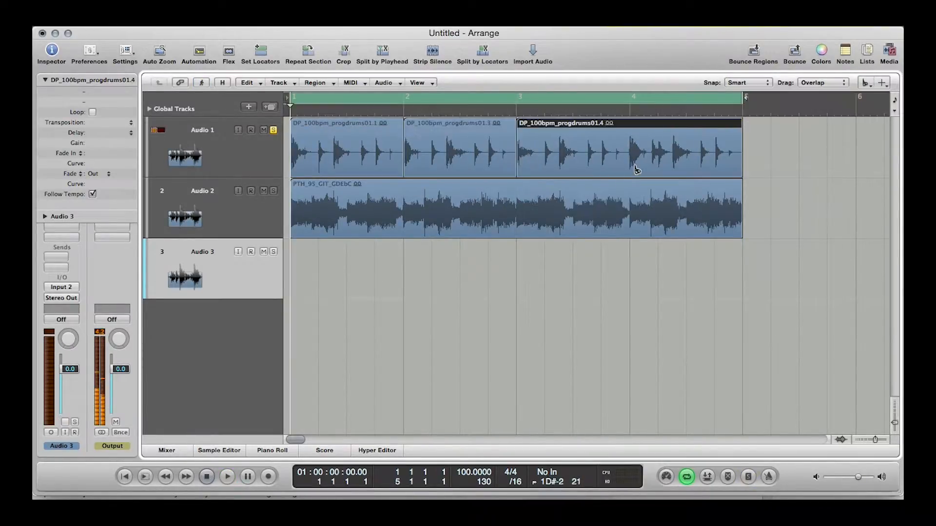
{"action": "left_click", "coordinate": [631, 168]}
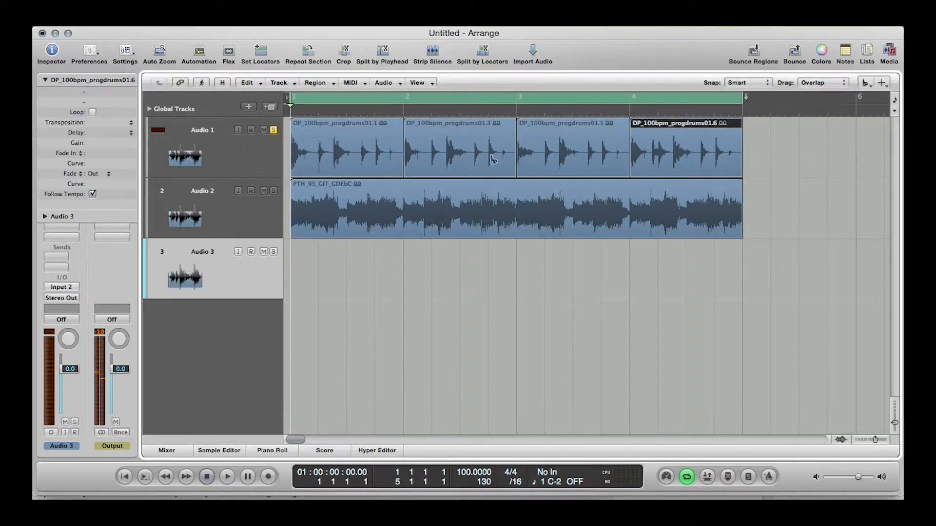
Cut the bar 2 section of the drum region at its individual hits into six slices.
{"action": "left_click", "coordinate": [432, 158]}
{"action": "left_click", "coordinate": [446, 166]}
{"action": "left_click", "coordinate": [474, 166]}
{"action": "left_click", "coordinate": [488, 169]}
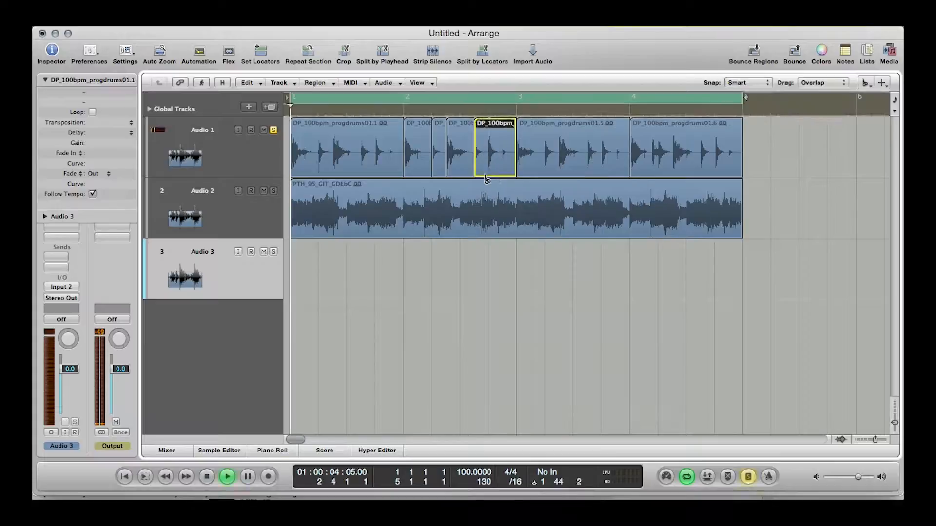
{"action": "left_click", "coordinate": [502, 169]}
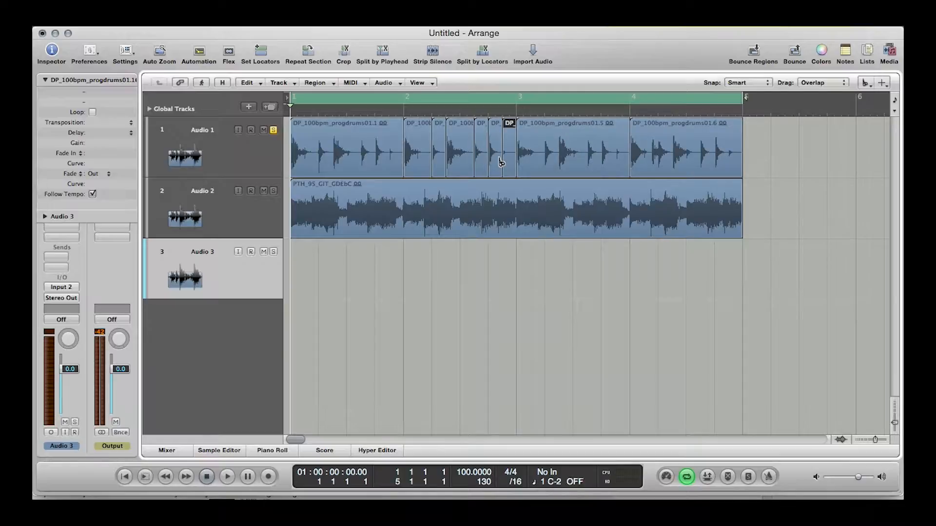
Cut the bar 3 section of the drum region at its second and third hits.
{"action": "left_click", "coordinate": [546, 155]}
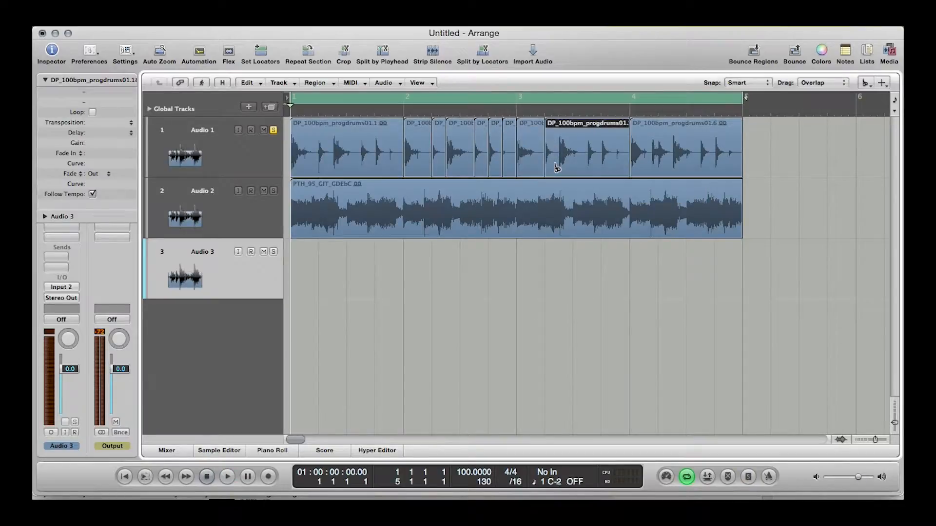
{"action": "left_click", "coordinate": [563, 159]}
{"action": "key", "text": "super+z"}
{"action": "left_click", "coordinate": [560, 153]}
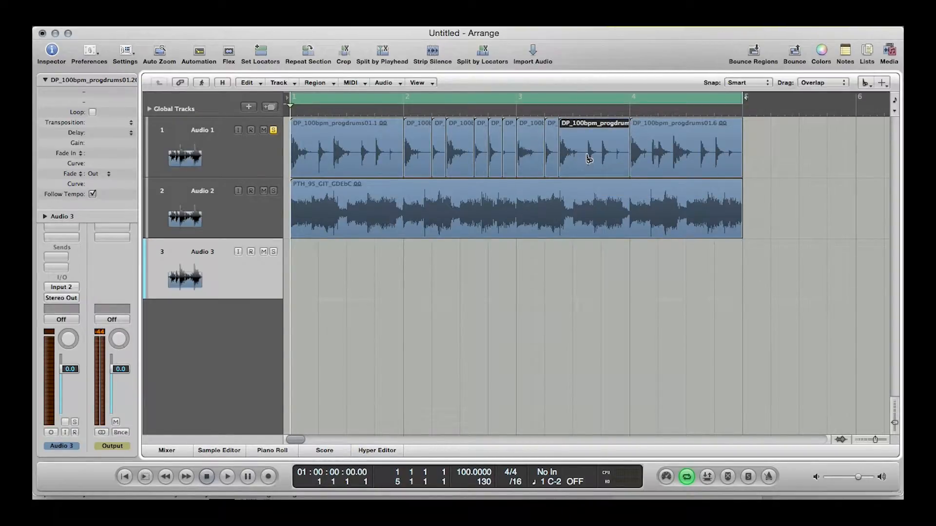
Undo all the manual cuts on Audio 1 back to a single drum region.
{"action": "key", "text": "super+z"}
{"action": "key", "text": "super+z"}
{"action": "key", "text": "super+z"}
{"action": "key", "text": "super+z"}
{"action": "key", "text": "super+z"}
{"action": "key", "text": "super+z"}
{"action": "key", "text": "super+z"}
{"action": "key", "text": "super+z"}
{"action": "key", "text": "super+z"}
{"action": "key", "text": "super+z"}
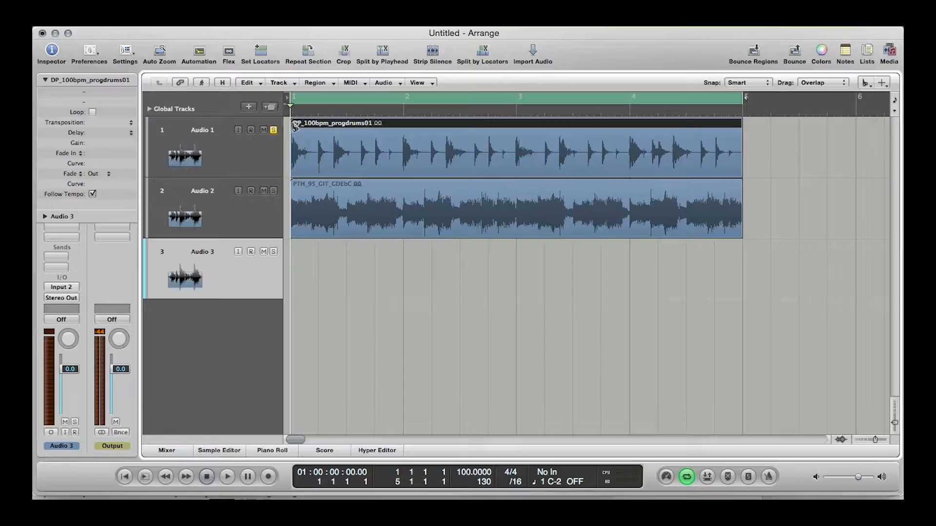
Try dividing the whole drum region into equal beat-long slices with the Scissors Tool, and undo the division.
{"action": "left_click", "coordinate": [319, 126], "text": "alt"}
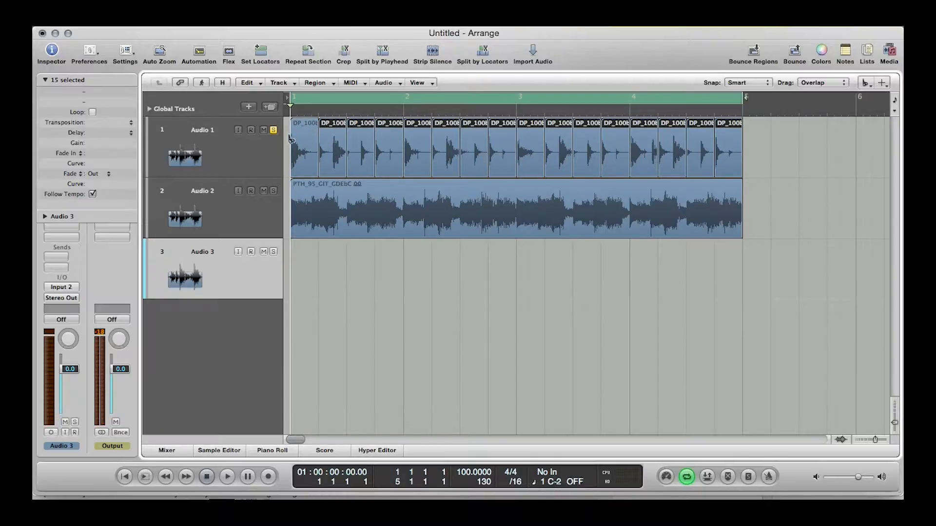
{"action": "key", "text": "="}
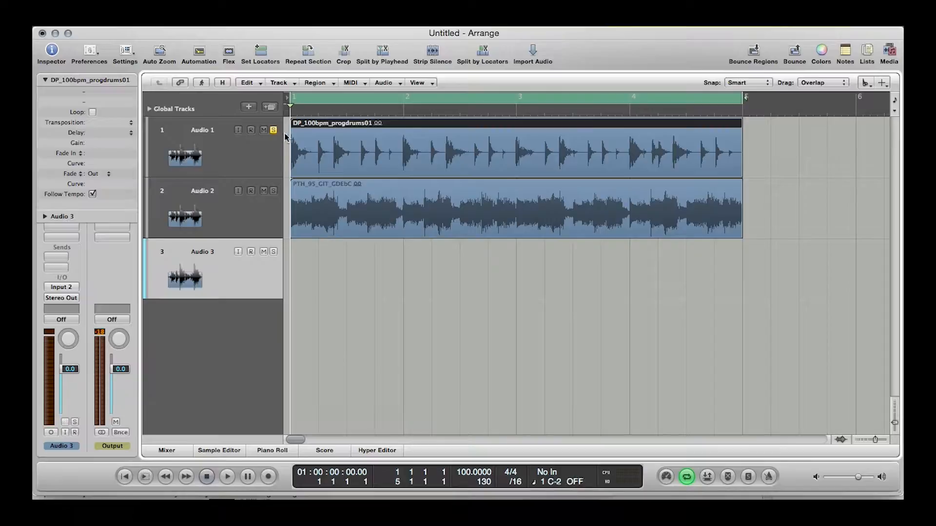
Switch the active editing tool back to the Pointer Tool.
{"action": "left_click", "coordinate": [866, 84]}
{"action": "left_click", "coordinate": [862, 94]}
{"action": "left_click", "coordinate": [865, 83]}
{"action": "left_click", "coordinate": [829, 96]}
Try Strip Silence on the drum region with a 2.7 % threshold, and undo the resulting split.
{"action": "right_click", "coordinate": [396, 133]}
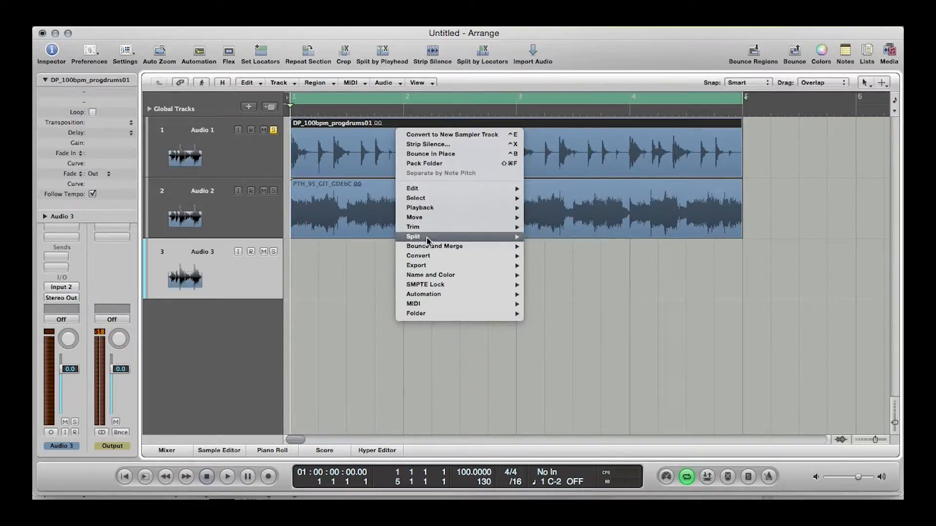
{"action": "mouse_move", "coordinate": [426, 237]}
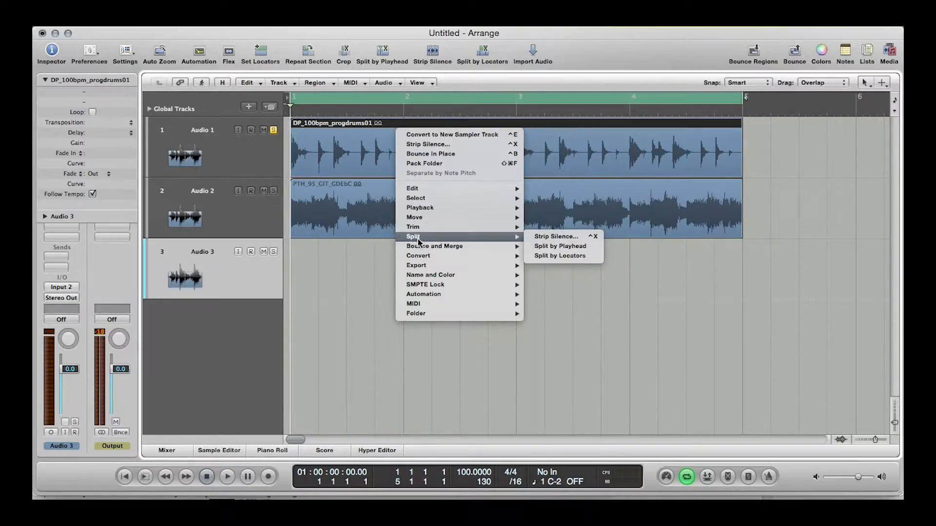
{"action": "left_click", "coordinate": [568, 238]}
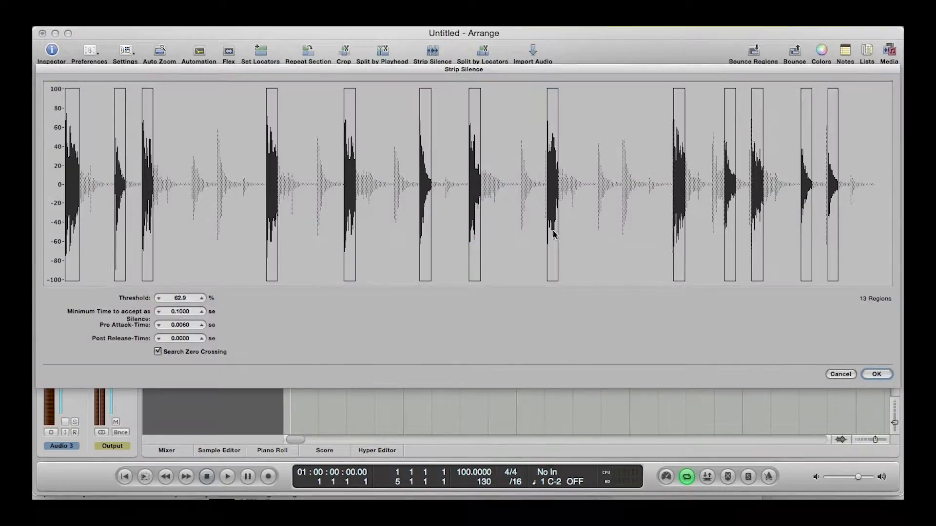
{"action": "left_click_drag", "start_coordinate": [178, 305], "coordinate": [189, 300]}
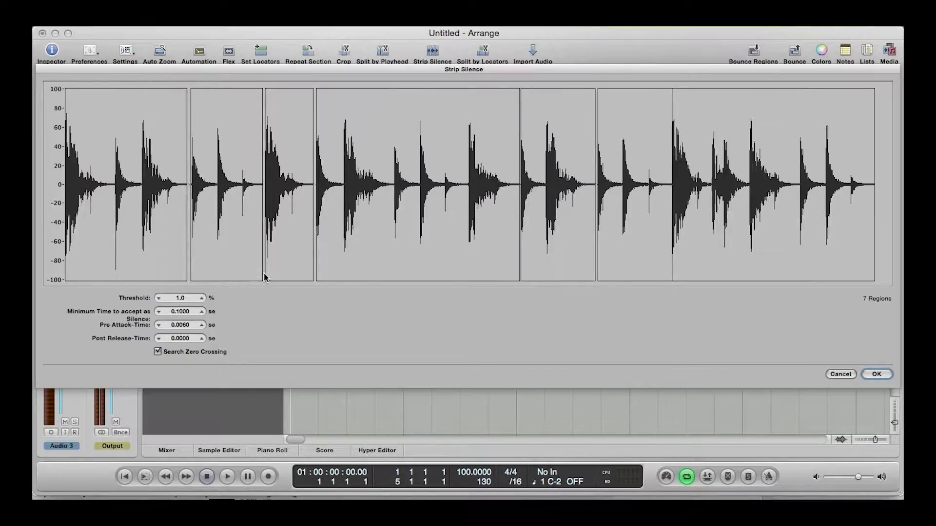
{"action": "left_click_drag", "start_coordinate": [180, 298], "coordinate": [183, 298]}
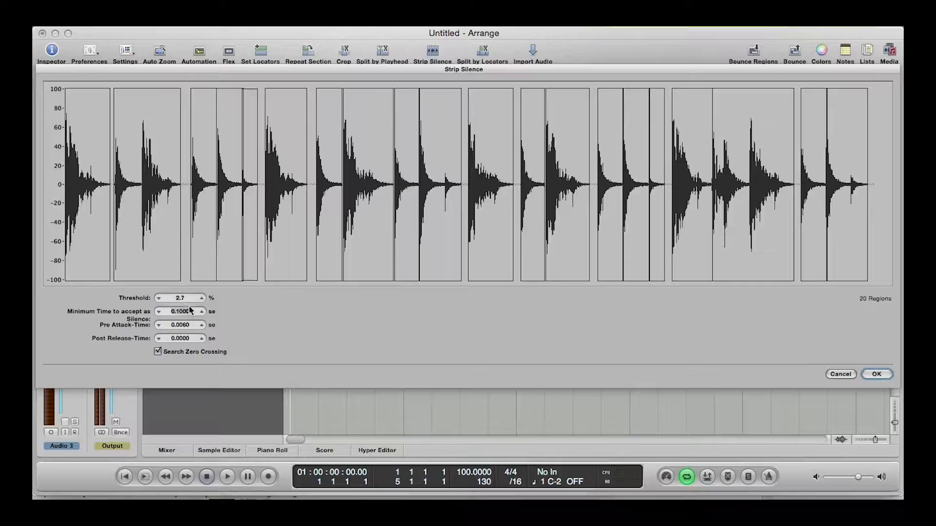
{"action": "left_click", "coordinate": [873, 374]}
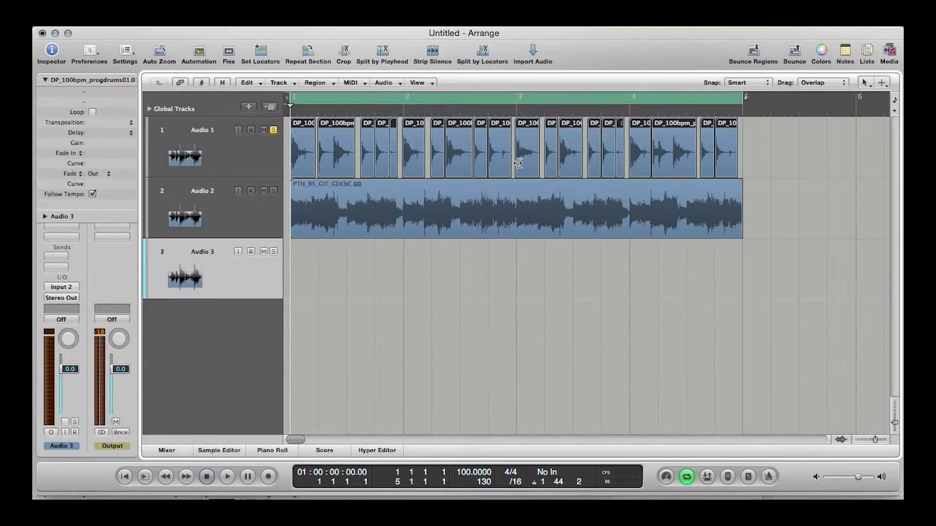
{"action": "key", "text": "super+z"}
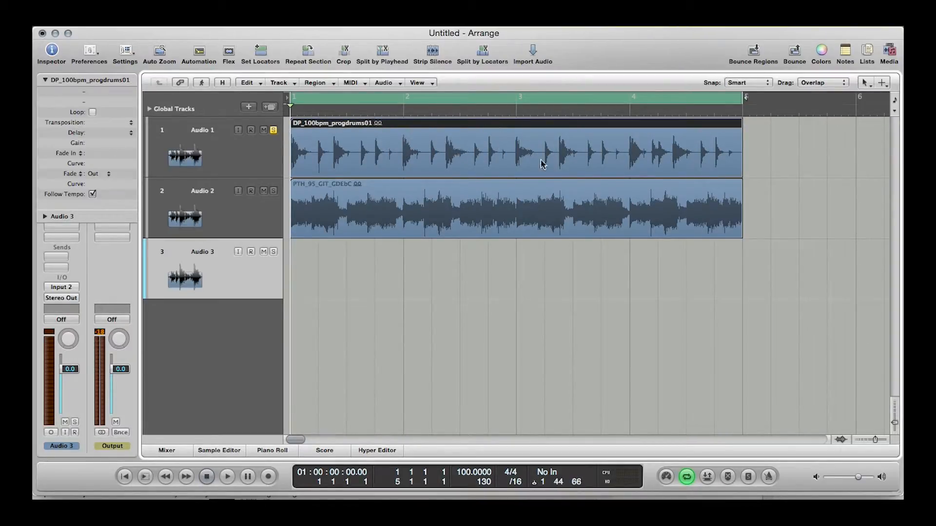
Convert the drum region to a new sampler track, creating zones from transient markers with trigger notes C-2 to G8.
{"action": "right_click", "coordinate": [399, 143]}
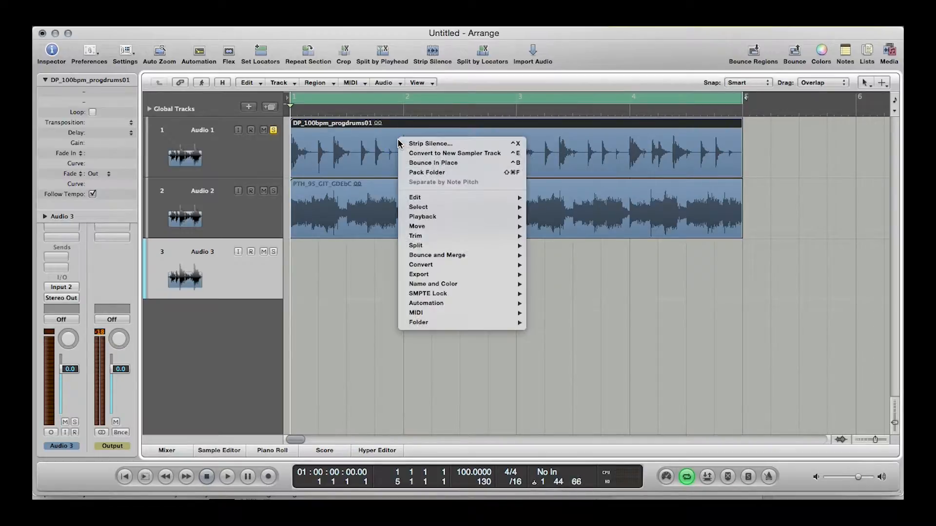
{"action": "mouse_move", "coordinate": [475, 240]}
{"action": "mouse_move", "coordinate": [467, 268]}
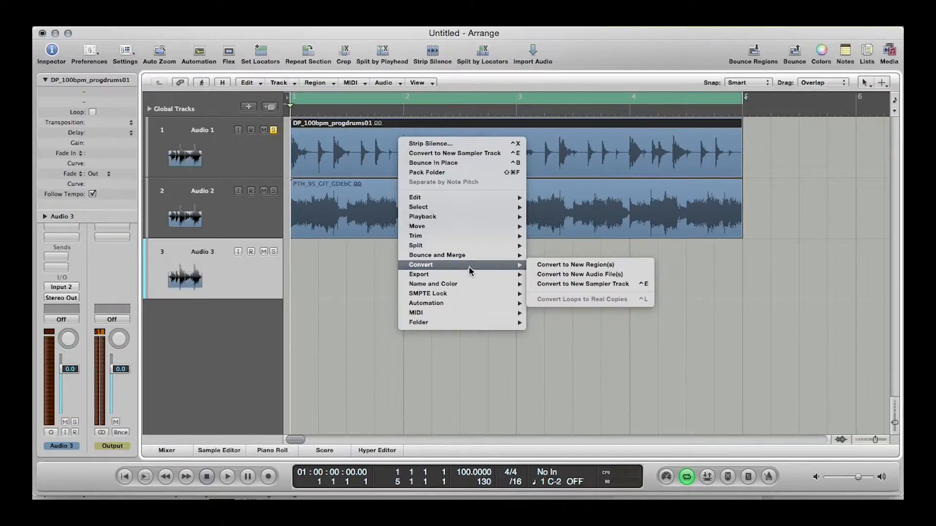
{"action": "left_click", "coordinate": [575, 285]}
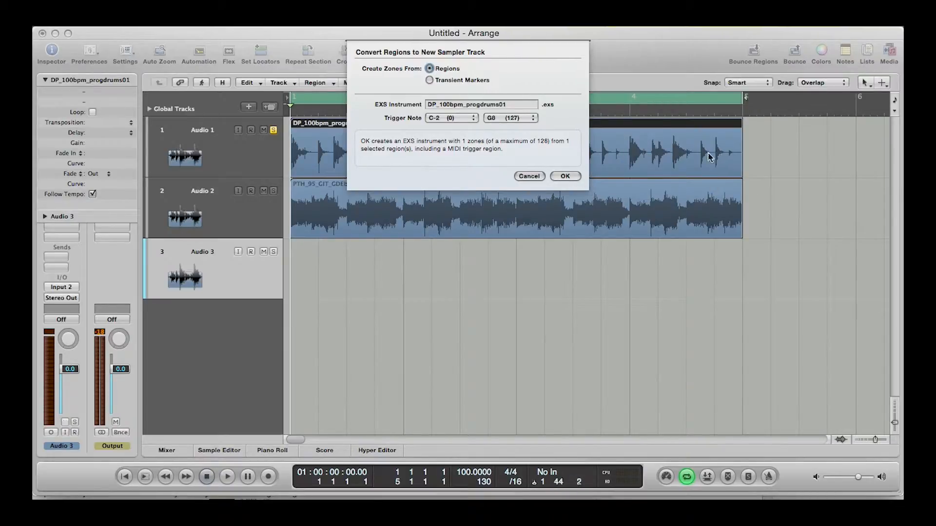
{"action": "left_click", "coordinate": [431, 80]}
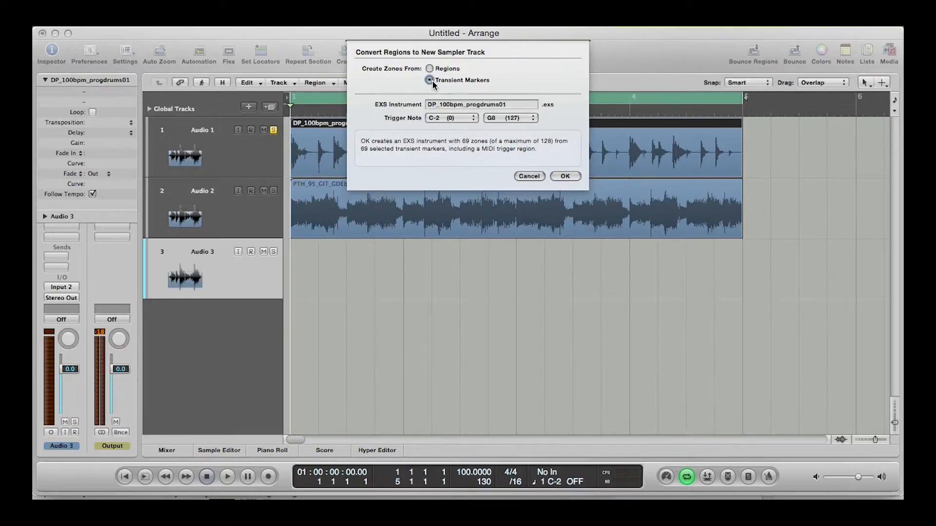
{"action": "left_click", "coordinate": [564, 176]}
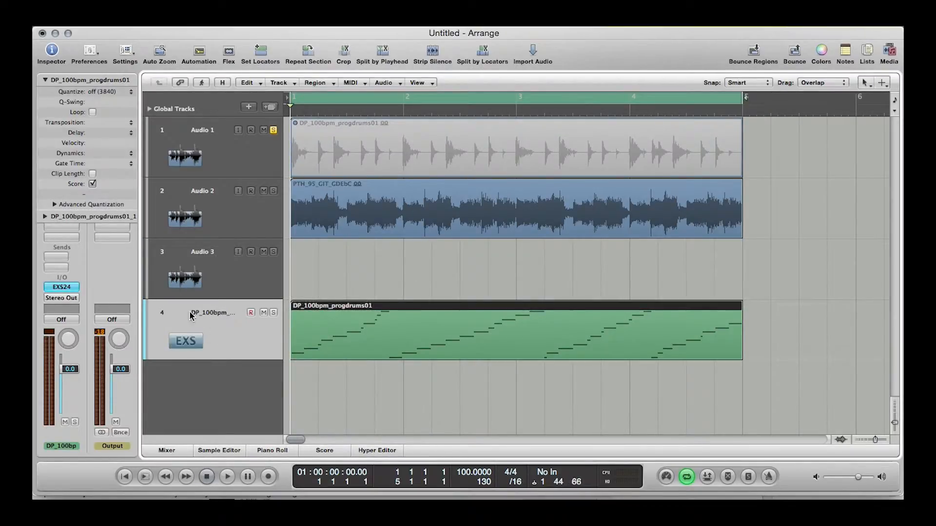
Move the new EXS sampler track directly below Audio 1 and deselect its region.
{"action": "left_click_drag", "start_coordinate": [201, 313], "coordinate": [218, 174]}
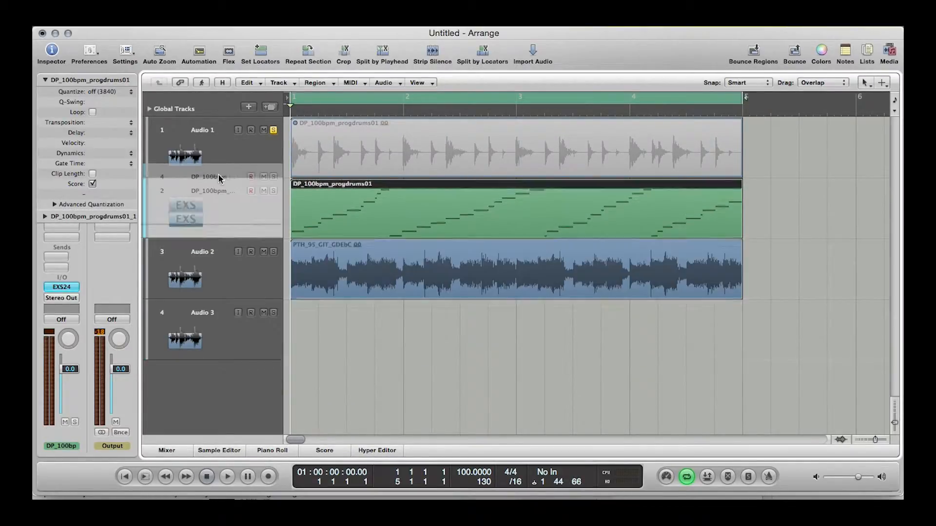
{"action": "left_click", "coordinate": [834, 191]}
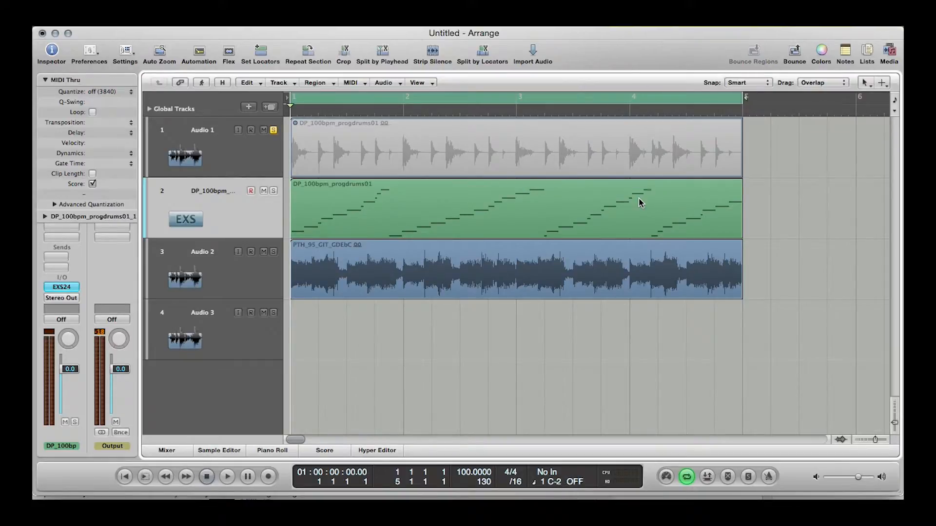
Examine the sampler region's trigger notes in the Piano Roll, and close the editor.
{"action": "double_click", "coordinate": [642, 204]}
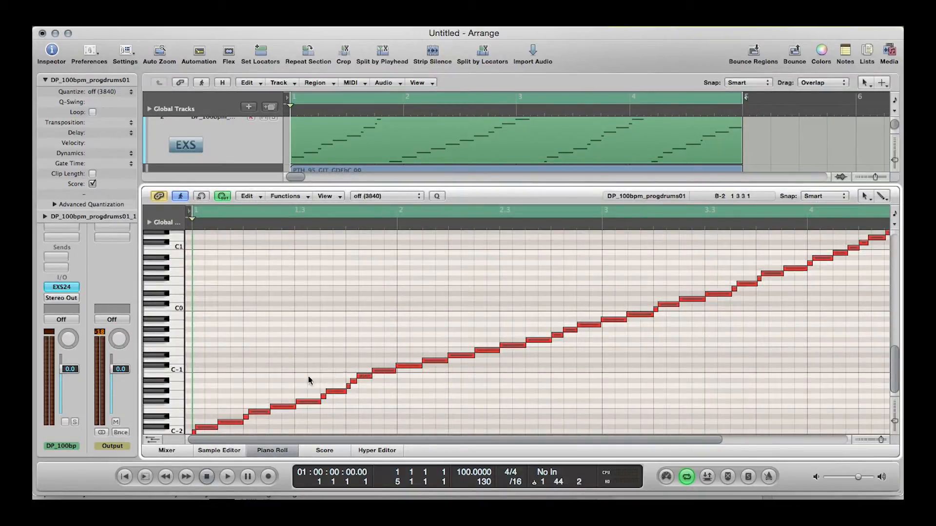
{"action": "scroll", "coordinate": [308, 374], "scroll_direction": "up", "scroll_amount": 3}
{"action": "scroll", "coordinate": [318, 372], "scroll_direction": "down", "scroll_amount": 3}
{"action": "scroll", "coordinate": [280, 161], "scroll_direction": "up", "scroll_amount": 2}
{"action": "left_click", "coordinate": [272, 450]}
{"action": "scroll", "coordinate": [281, 154], "scroll_direction": "up", "scroll_amount": 2}
Solo the sampler track instead of Audio 1 and play back its MIDI region.
{"action": "left_click", "coordinate": [273, 191]}
{"action": "left_click", "coordinate": [273, 130]}
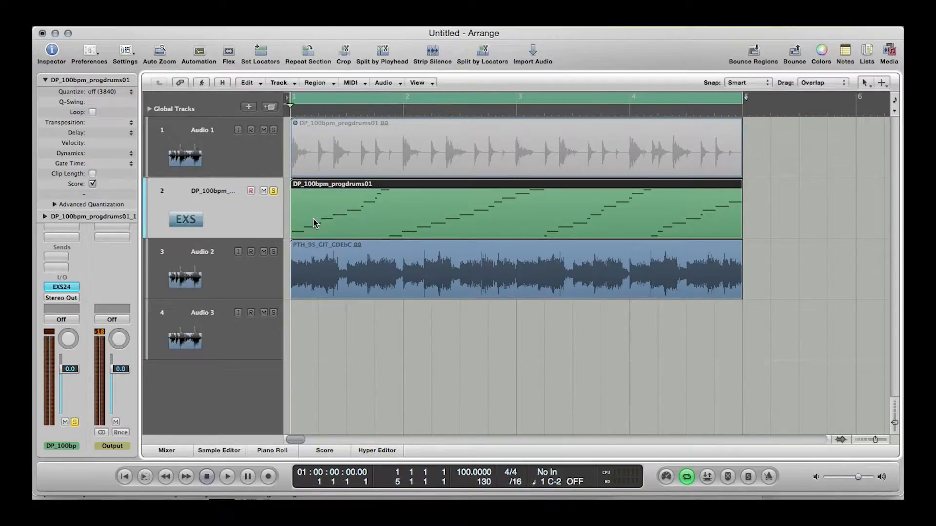
{"action": "key", "text": "space"}
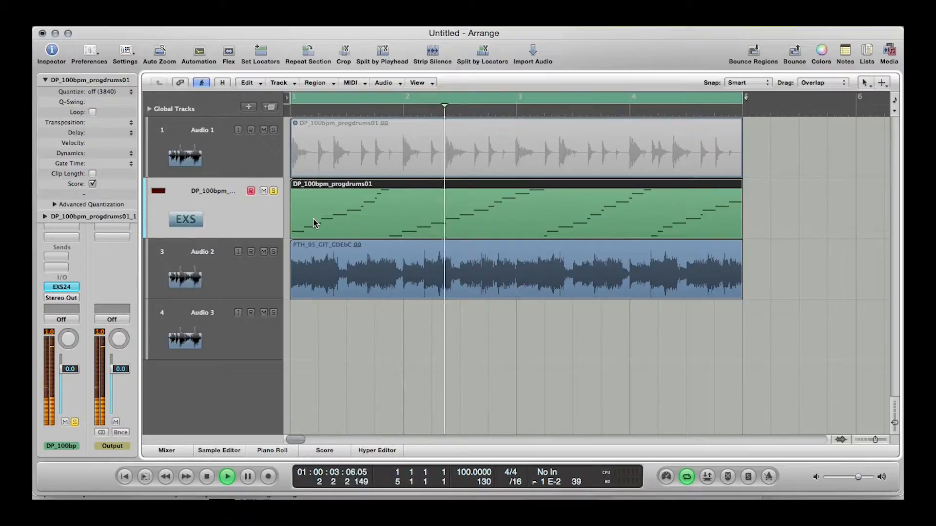
{"action": "key", "text": "space"}
Reopen the sampler region in the Piano Roll, review the ascending notes through to bar 5, and close it.
{"action": "left_click", "coordinate": [314, 220]}
{"action": "double_click", "coordinate": [313, 220]}
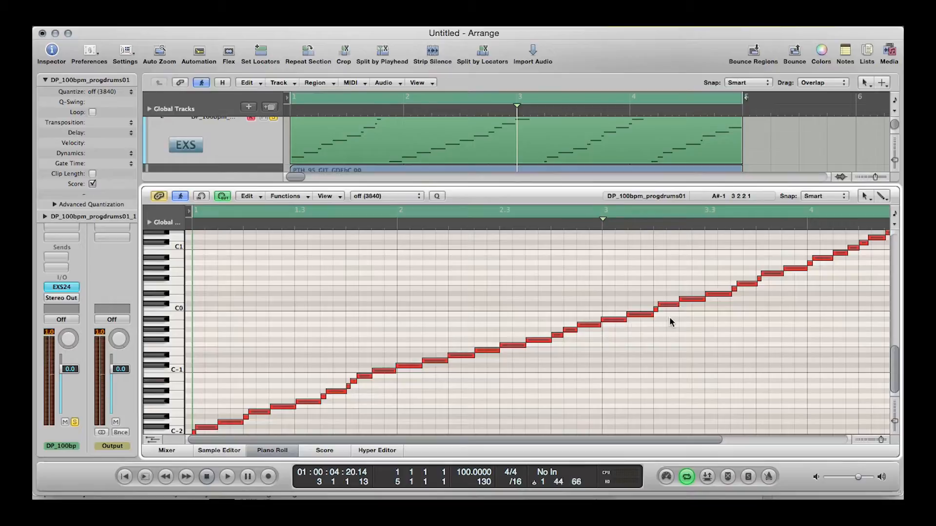
{"action": "scroll", "coordinate": [672, 322], "scroll_direction": "right", "scroll_amount": 4}
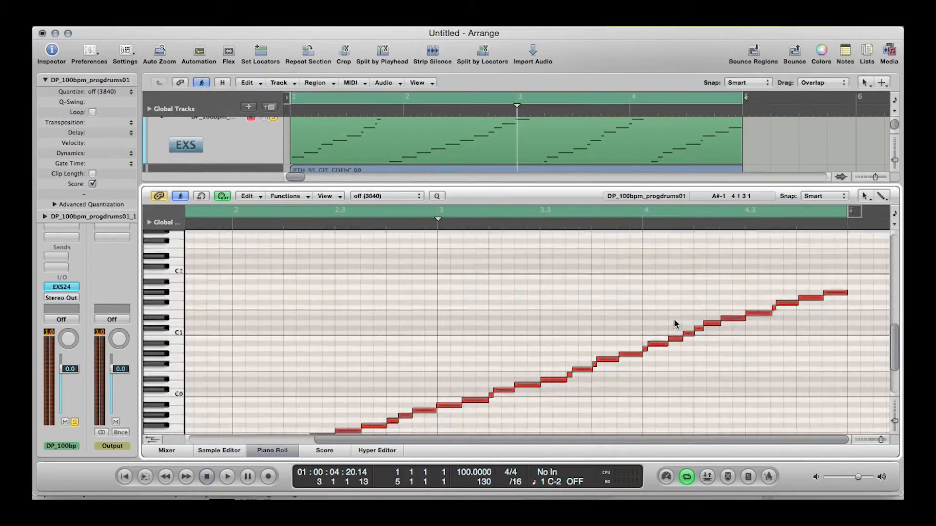
{"action": "scroll", "coordinate": [674, 318], "scroll_direction": "left", "scroll_amount": 8}
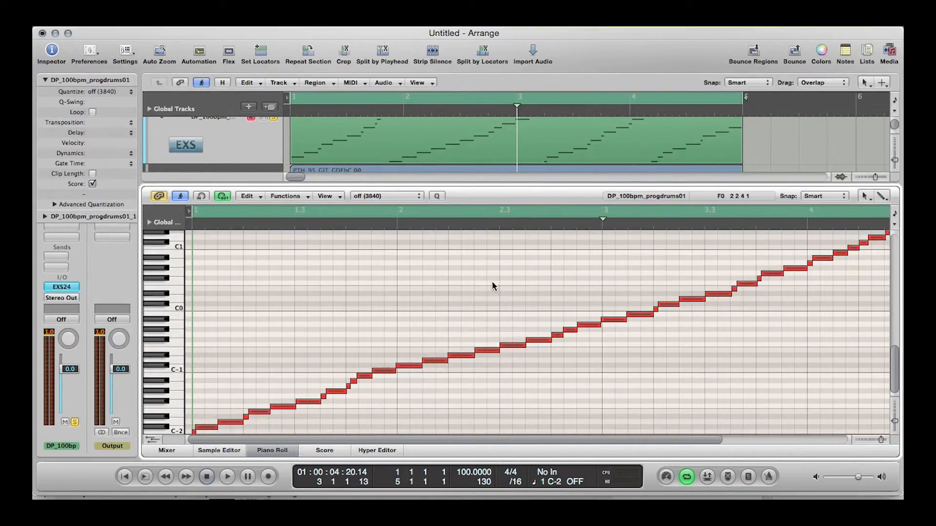
{"action": "scroll", "coordinate": [233, 139], "scroll_direction": "up", "scroll_amount": 1}
{"action": "left_click", "coordinate": [269, 449]}
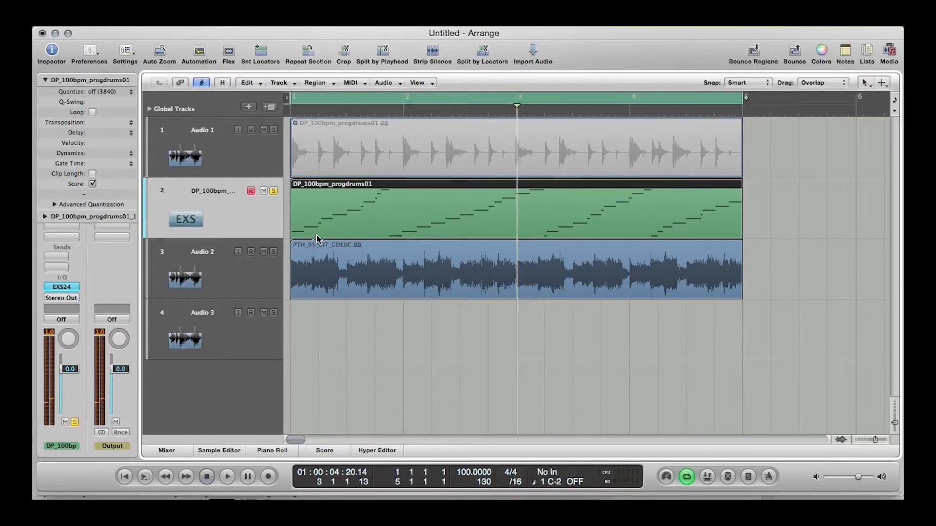
Open the sampler track's EXS24 instrument in the Instrument Editor and look through its list of zones.
{"action": "left_click", "coordinate": [62, 288]}
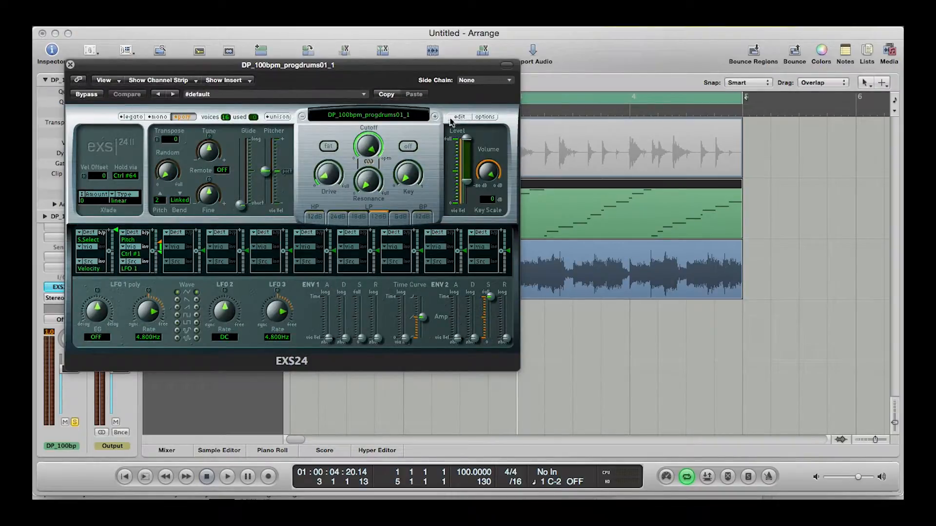
{"action": "left_click", "coordinate": [460, 116]}
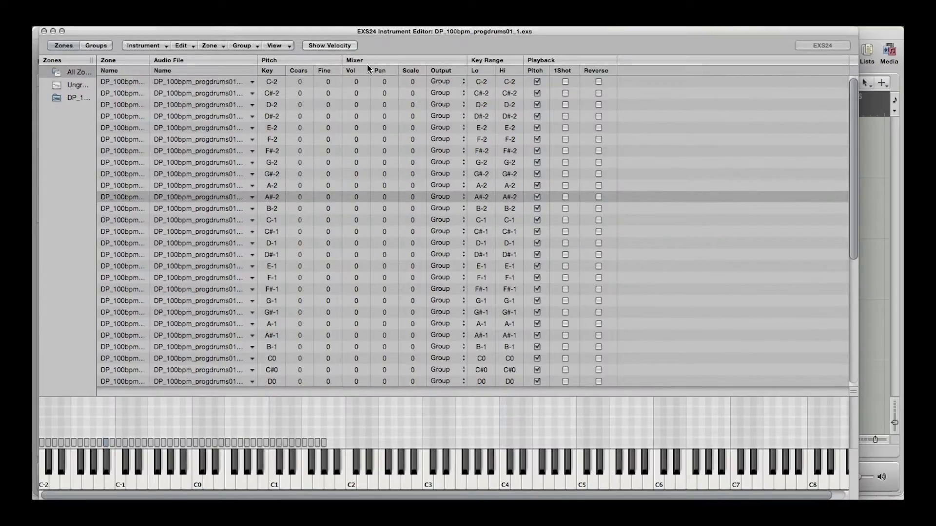
{"action": "scroll", "coordinate": [155, 190], "scroll_direction": "down", "scroll_amount": 7}
{"action": "scroll", "coordinate": [155, 191], "scroll_direction": "up", "scroll_amount": 7}
{"action": "scroll", "coordinate": [218, 178], "scroll_direction": "down", "scroll_amount": 6}
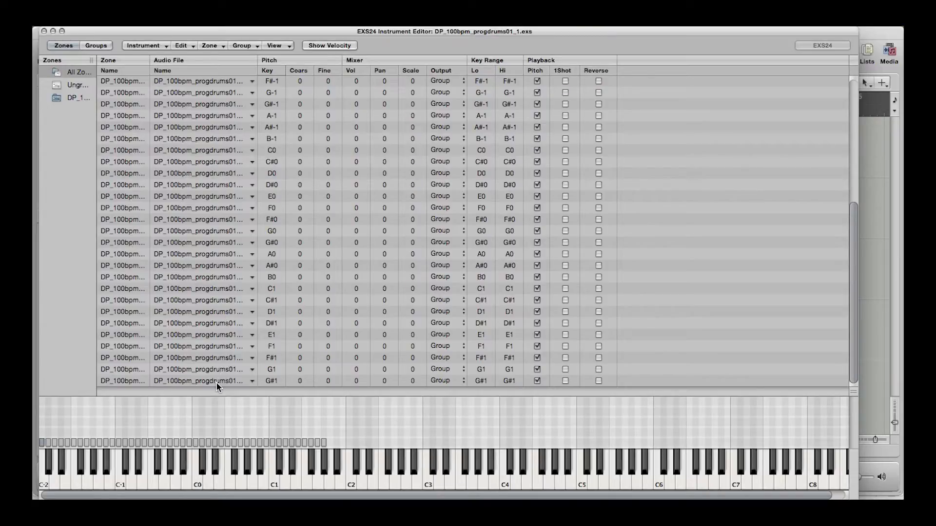
Enable one-shot playback for all zones of the drum loop's EXS24 instrument.
{"action": "key", "text": "super+a"}
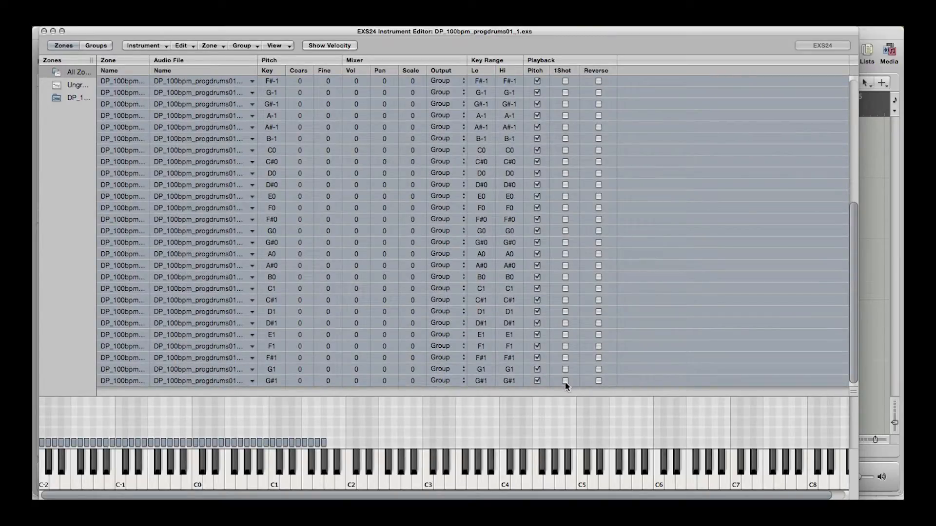
{"action": "left_click", "coordinate": [564, 82]}
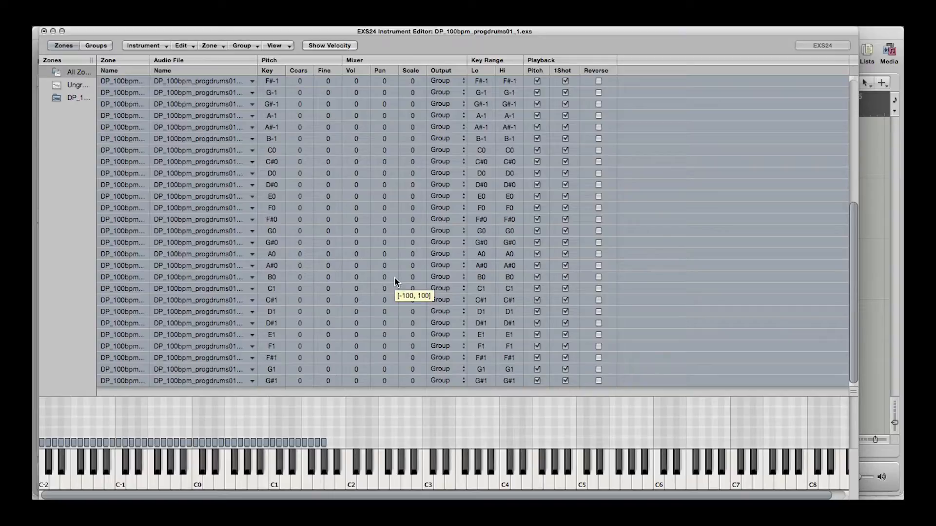
{"action": "left_click", "coordinate": [38, 70]}
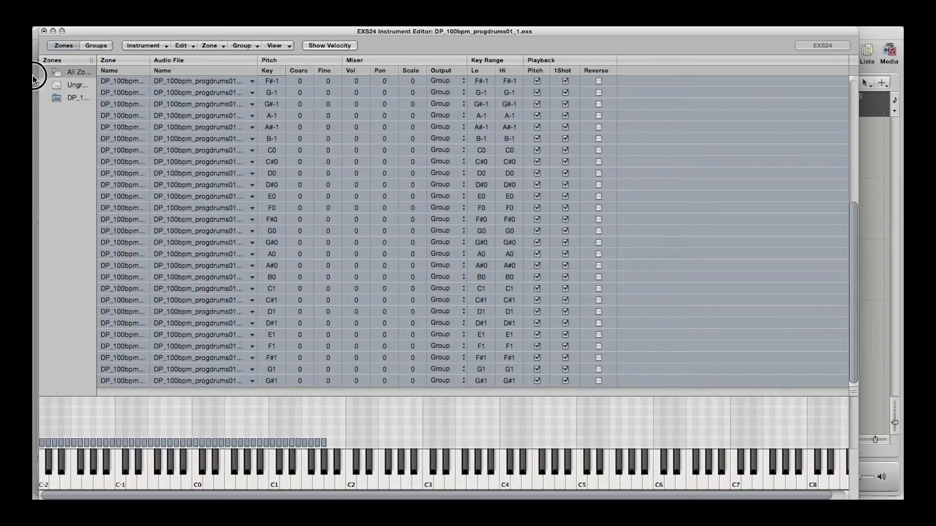
Cancel the first save request, and close the drum instrument's editor and its EXS24 window.
{"action": "left_click", "coordinate": [44, 30]}
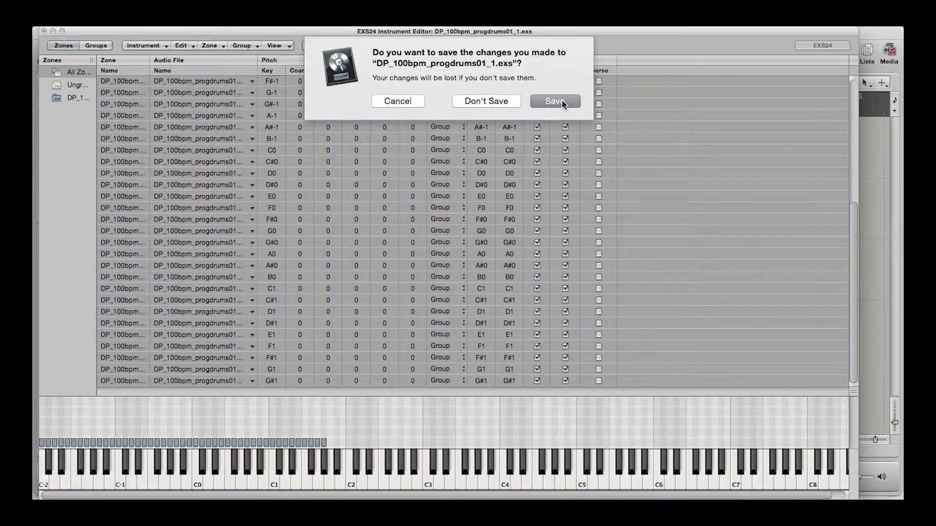
{"action": "left_click", "coordinate": [407, 103]}
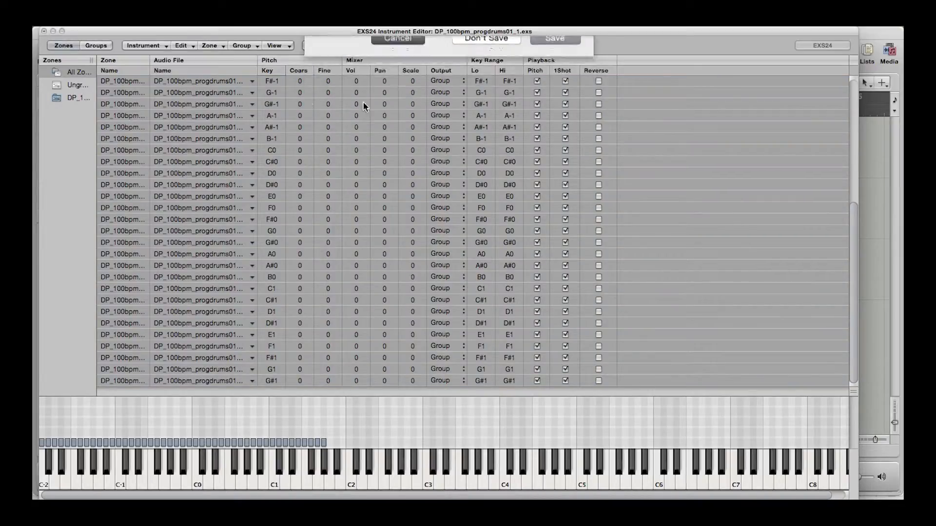
{"action": "left_click", "coordinate": [43, 30]}
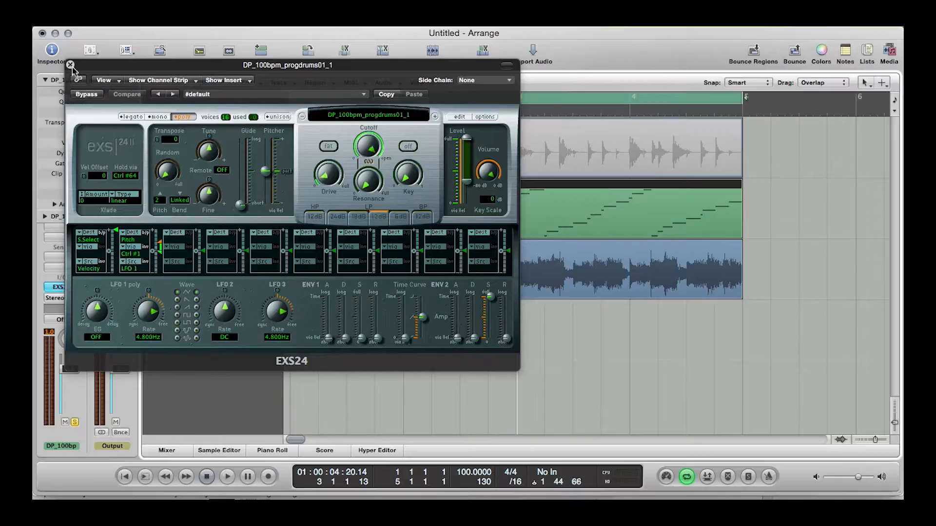
{"action": "left_click", "coordinate": [70, 65]}
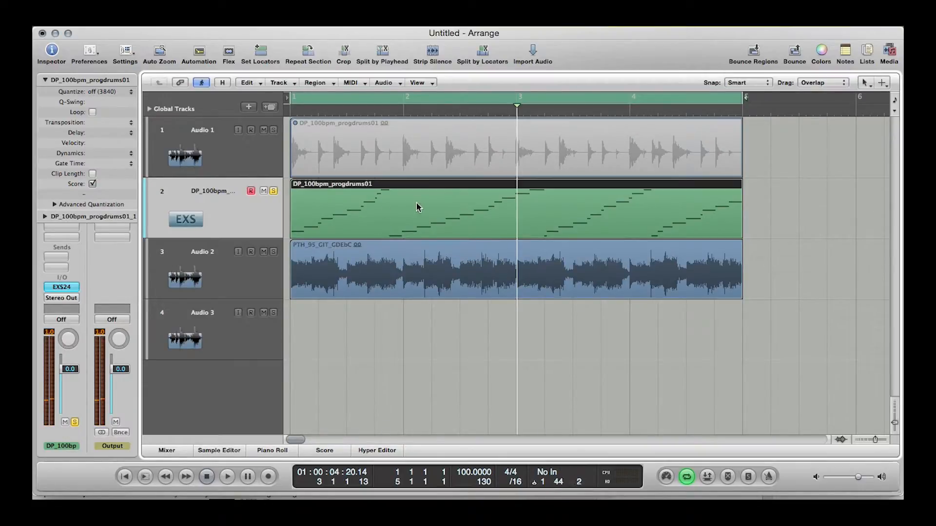
Slice the PTH_95_GIT_GDEbC guitar region on Audio 2 into 16 equal one-beat regions with the Scissors tool.
{"action": "left_click", "coordinate": [417, 267]}
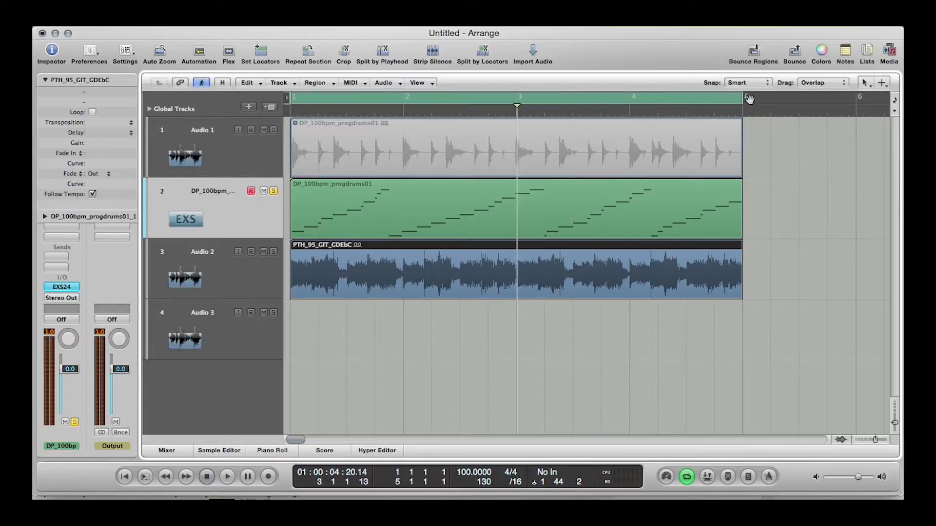
{"action": "left_click", "coordinate": [865, 83]}
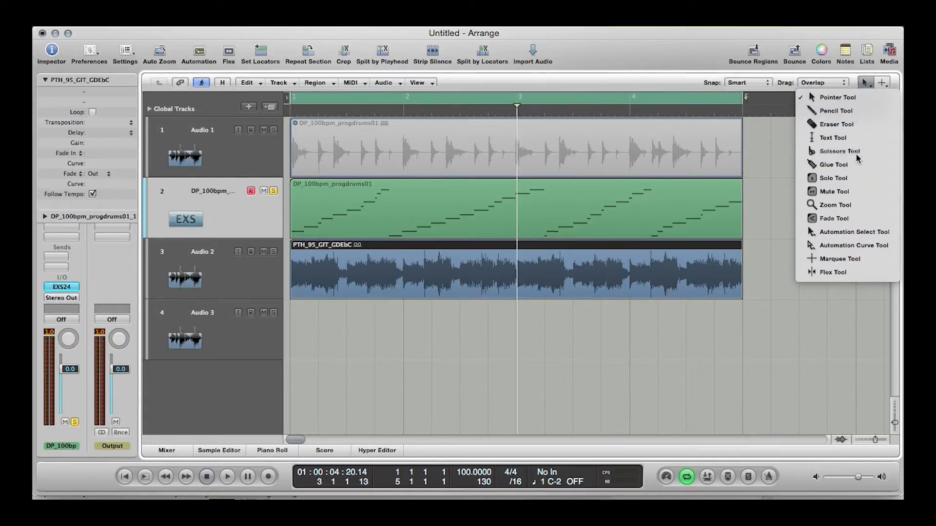
{"action": "left_click", "coordinate": [829, 152]}
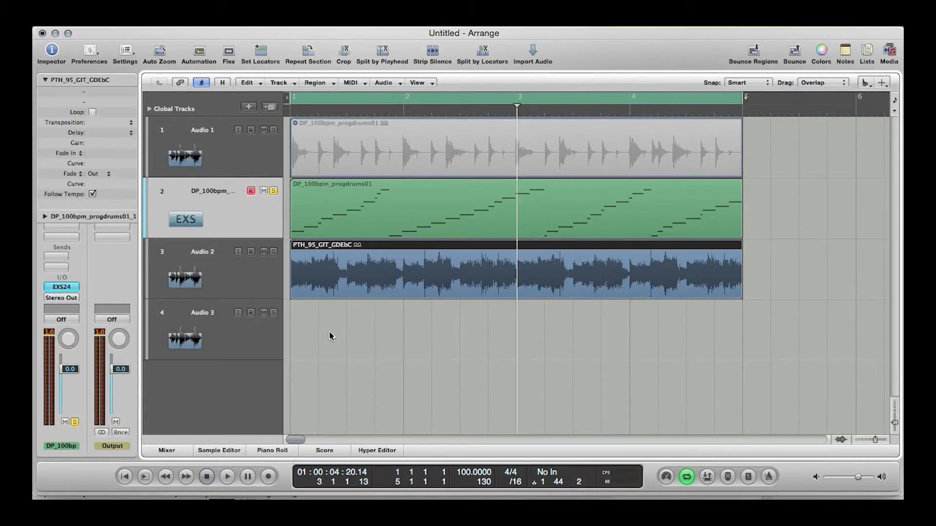
{"action": "left_click", "coordinate": [318, 291], "text": "alt"}
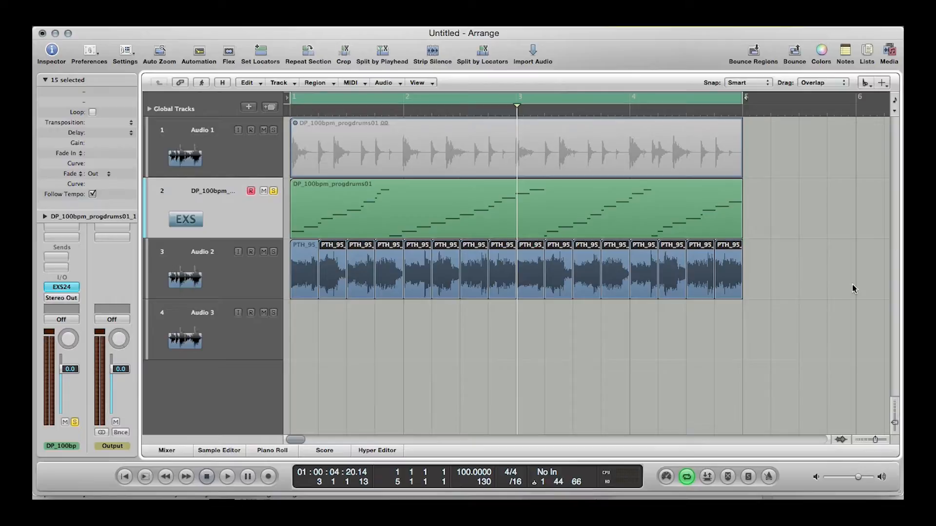
{"action": "key", "text": "Escape"}
{"action": "key", "text": "Escape"}
Convert all 16 guitar slices to a new sampler track, creating zones from regions in the PTH_95_GIT_GDEbC instrument.
{"action": "left_click_drag", "start_coordinate": [800, 278], "coordinate": [302, 281]}
{"action": "right_click", "coordinate": [302, 250]}
{"action": "mouse_move", "coordinate": [334, 375]}
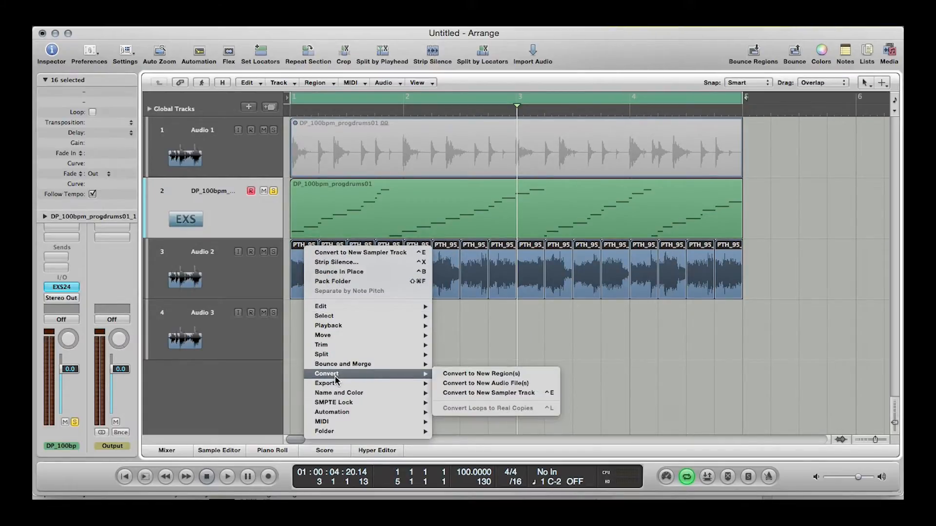
{"action": "left_click", "coordinate": [500, 394]}
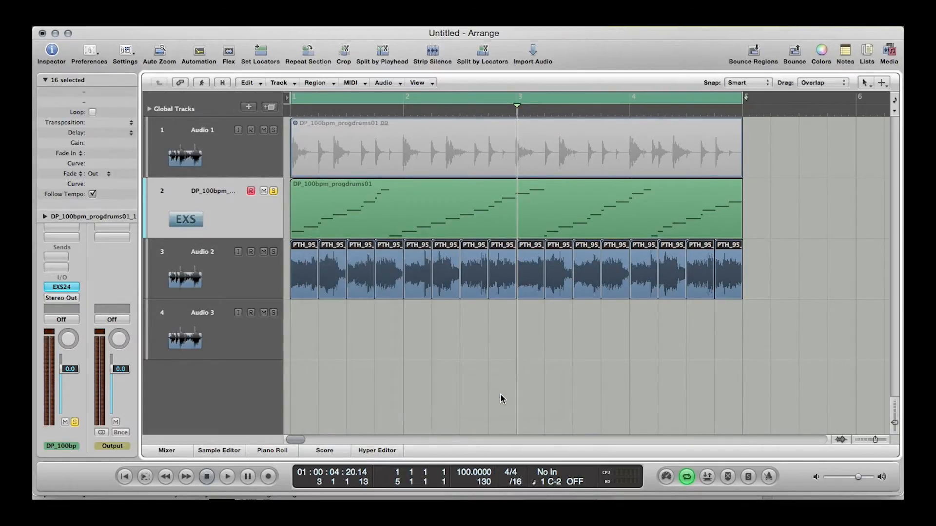
{"action": "left_click", "coordinate": [446, 68]}
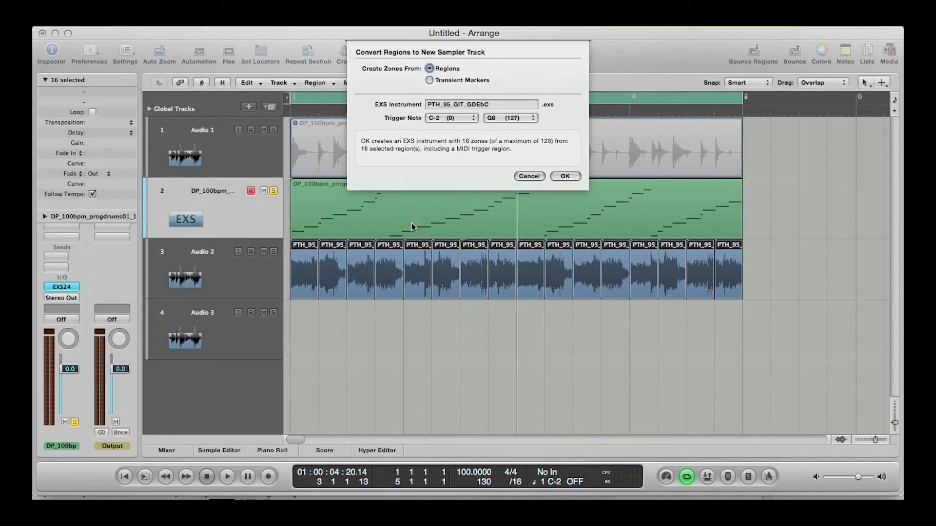
{"action": "left_click", "coordinate": [563, 177]}
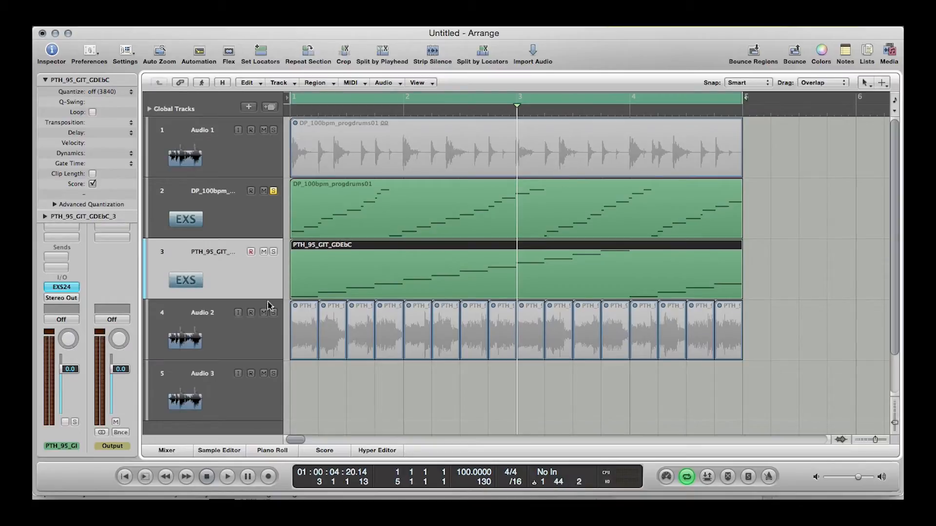
Solo the guitar sampler track instead of the drum sampler track, and keep the guitar track selected.
{"action": "left_click", "coordinate": [251, 252]}
{"action": "left_click", "coordinate": [274, 251]}
{"action": "left_click", "coordinate": [274, 191]}
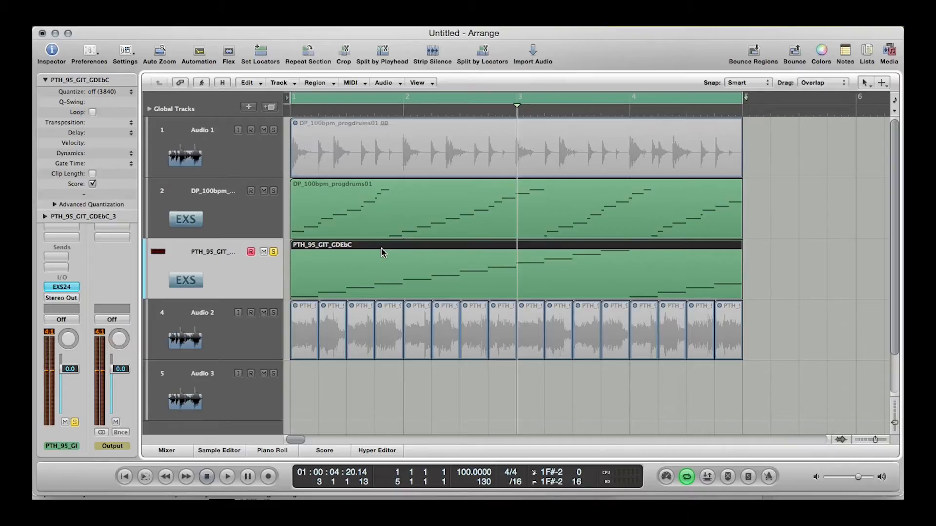
{"action": "left_click", "coordinate": [241, 339]}
{"action": "left_click", "coordinate": [242, 295]}
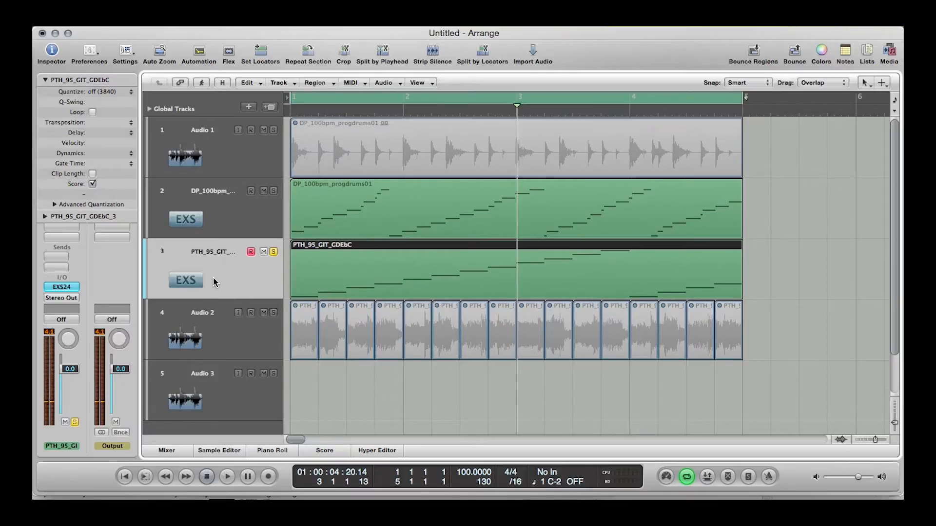
Open the guitar sampler's EXS24 instrument in the Instrument Editor, look over its zones, and close the editor.
{"action": "left_click", "coordinate": [61, 288]}
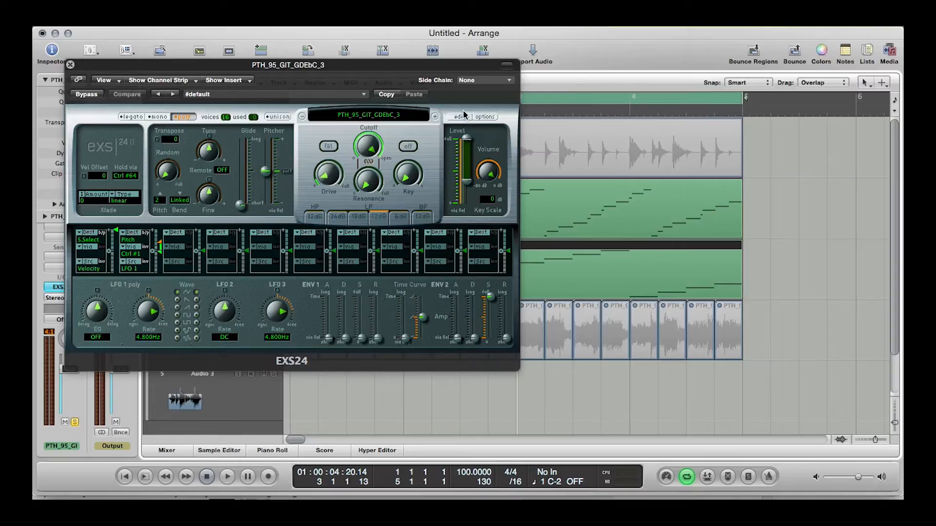
{"action": "left_click", "coordinate": [463, 117]}
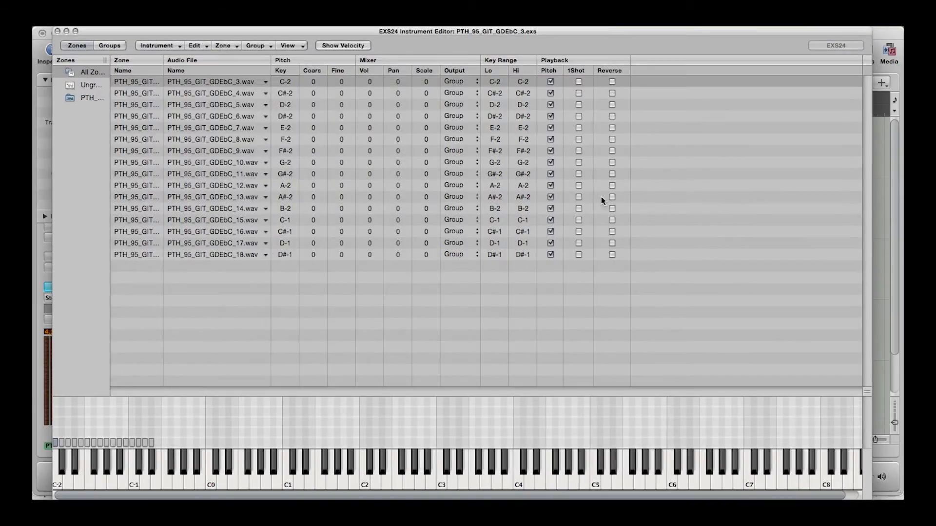
{"action": "left_click", "coordinate": [57, 32]}
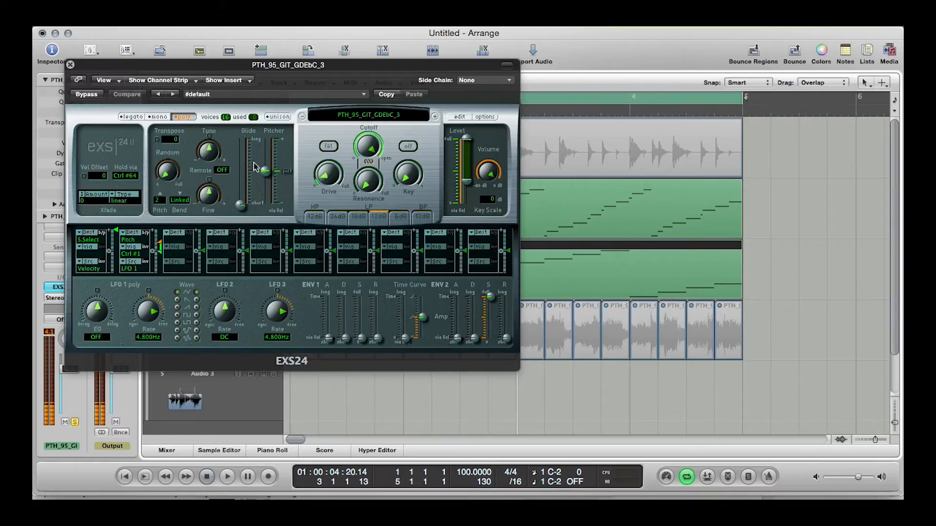
Lower the Tune setting in the guitar sampler's EXS24, close the plug-in window, and deselect the guitar MIDI region.
{"action": "left_click_drag", "start_coordinate": [208, 152], "coordinate": [204, 211]}
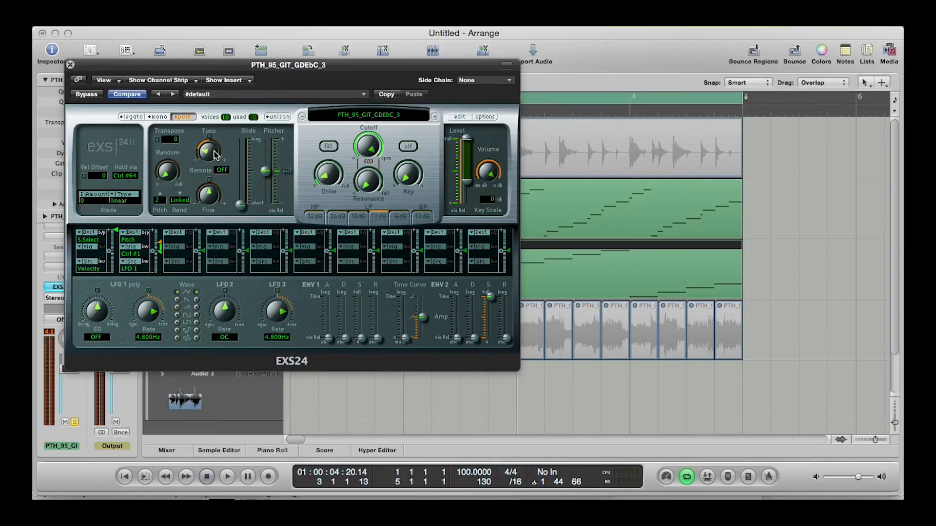
{"action": "left_click", "coordinate": [70, 64]}
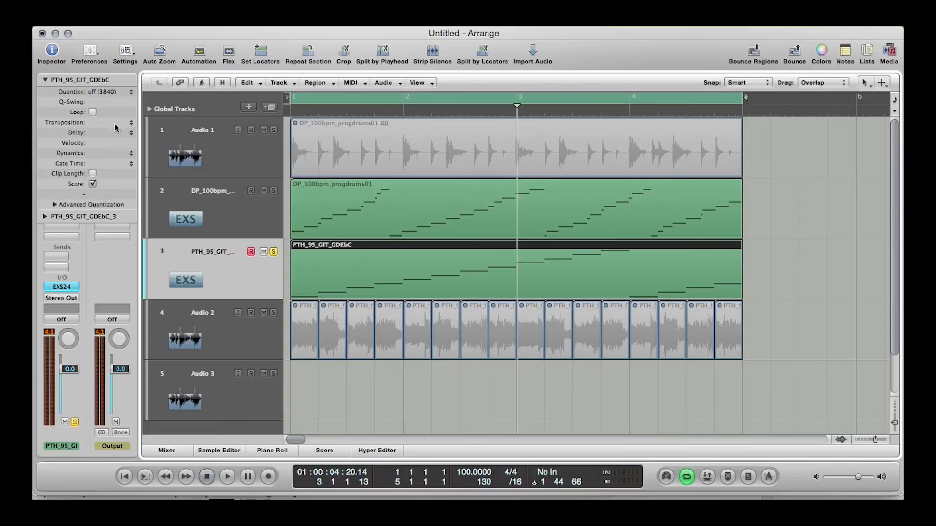
{"action": "left_click", "coordinate": [316, 375]}
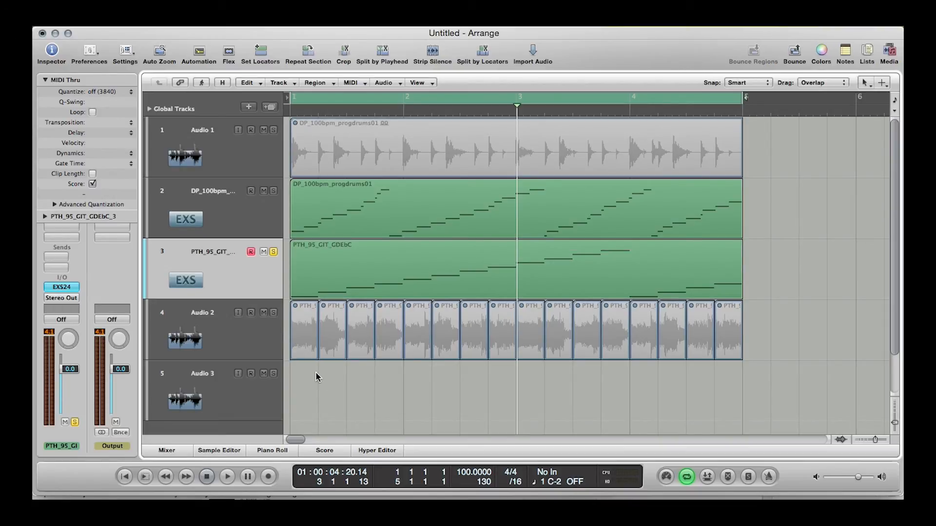